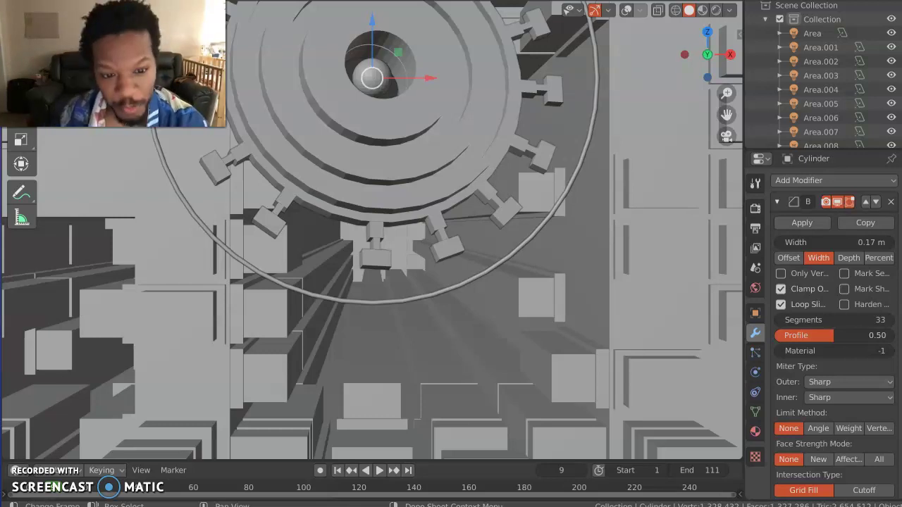
# - Switch the viewport to Rendered shading and look through the scene camera at the coin
pyautogui.click(703, 10)
pyautogui.moveTo(493, 135); pyautogui.dragTo(484, 145, button='middle')
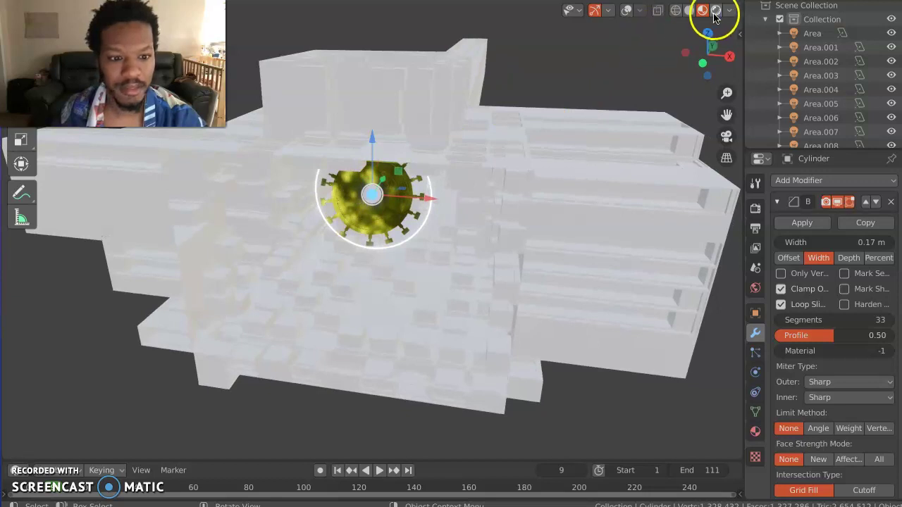
pyautogui.click(716, 10)
pyautogui.moveTo(523, 136)
pyautogui.mouseDown(button='middle')
pyautogui.moveTo(483, 151)
pyautogui.moveTo(434, 189)
pyautogui.moveTo(493, 180)
pyautogui.mouseUp(button='middle')
pyautogui.click(726, 136)
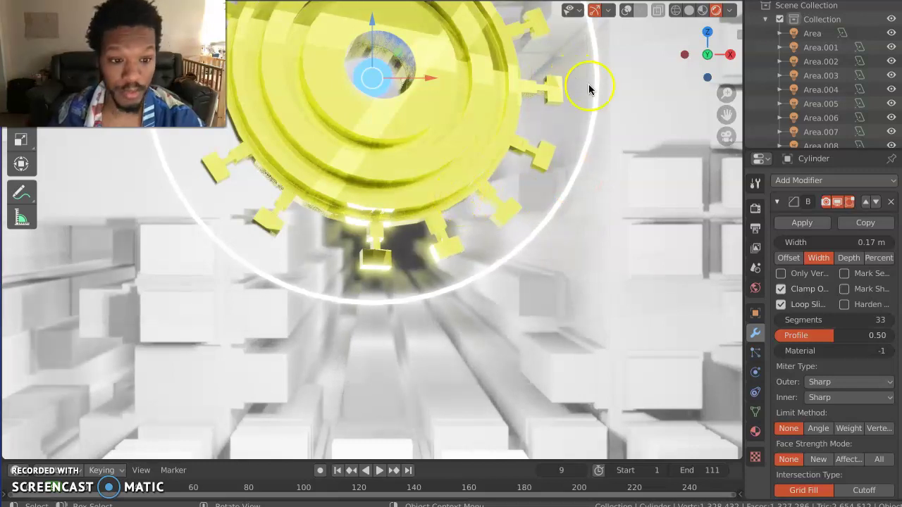
# - Open the sidebar's View tab and collapse its View and 3D Cursor panels
pyautogui.click(738, 36)
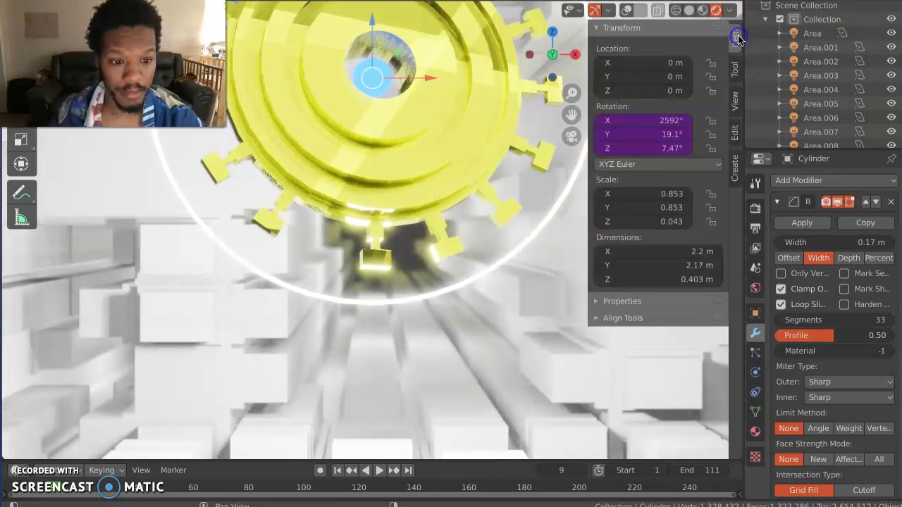
pyautogui.click(735, 98)
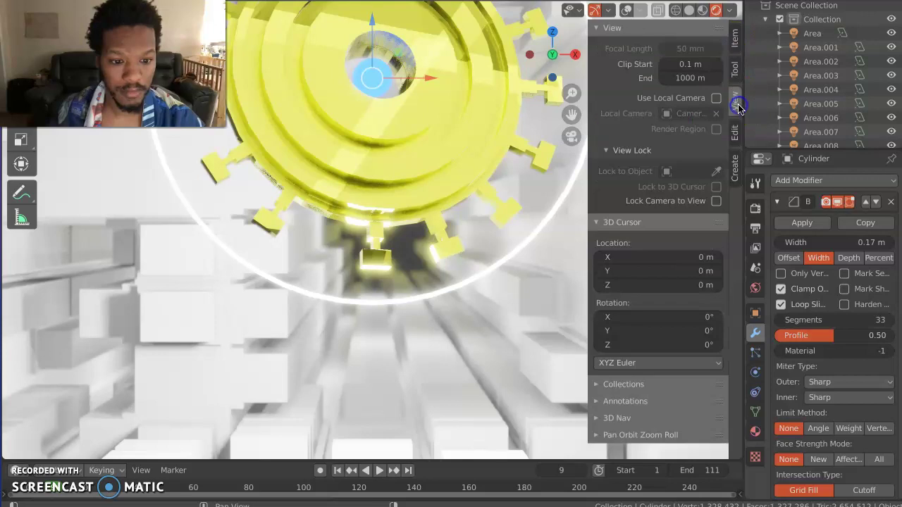
pyautogui.click(604, 29)
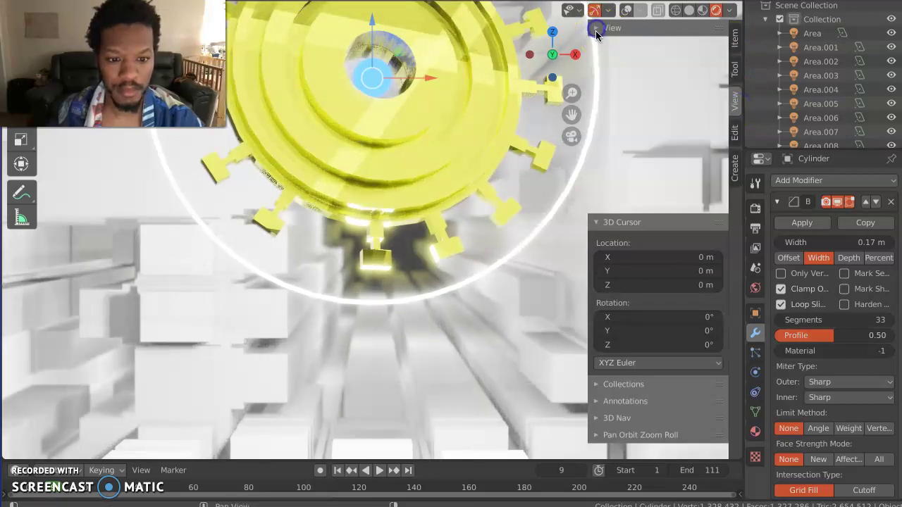
pyautogui.click(603, 45)
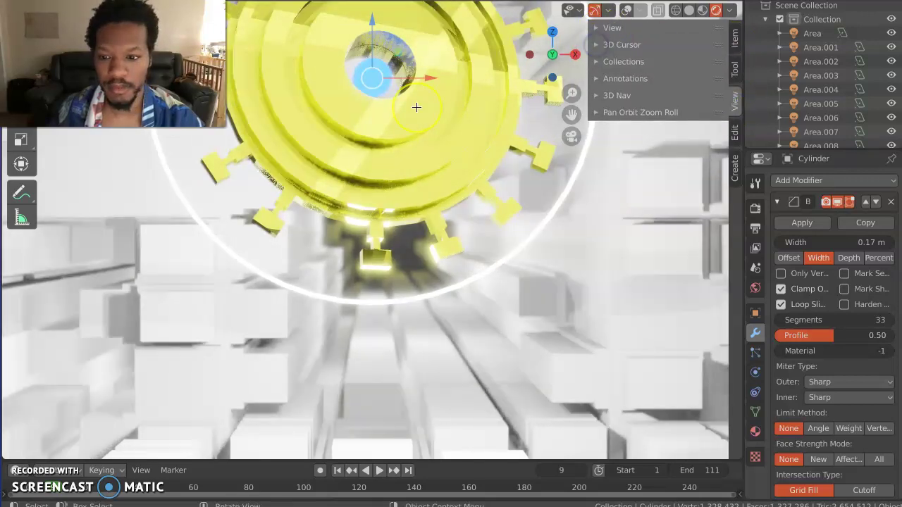
pyautogui.scroll(-5, 416, 107)
pyautogui.scroll(-2, 416, 107)
pyautogui.scroll(4, 416, 107)
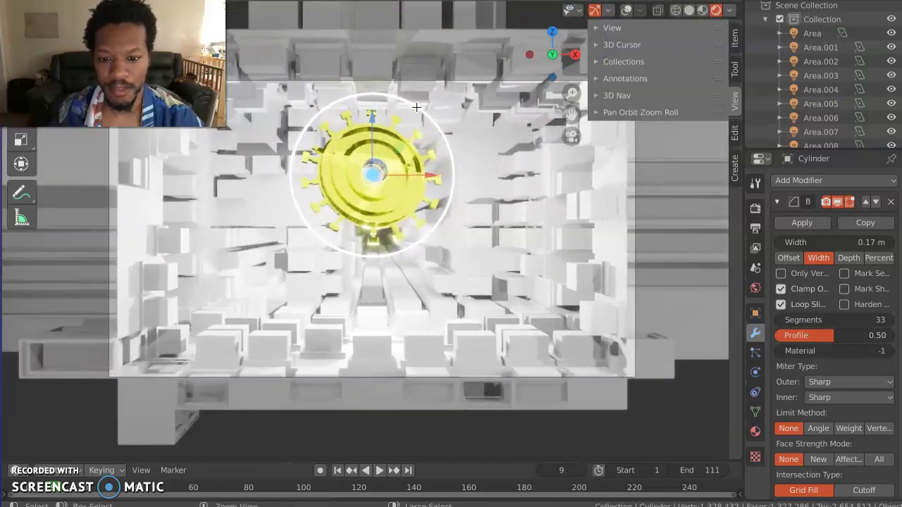
# - Orbit and zoom around the block structure, then select the BezierCircle object
pyautogui.moveTo(416, 108); pyautogui.dragTo(416, 107, button='middle')
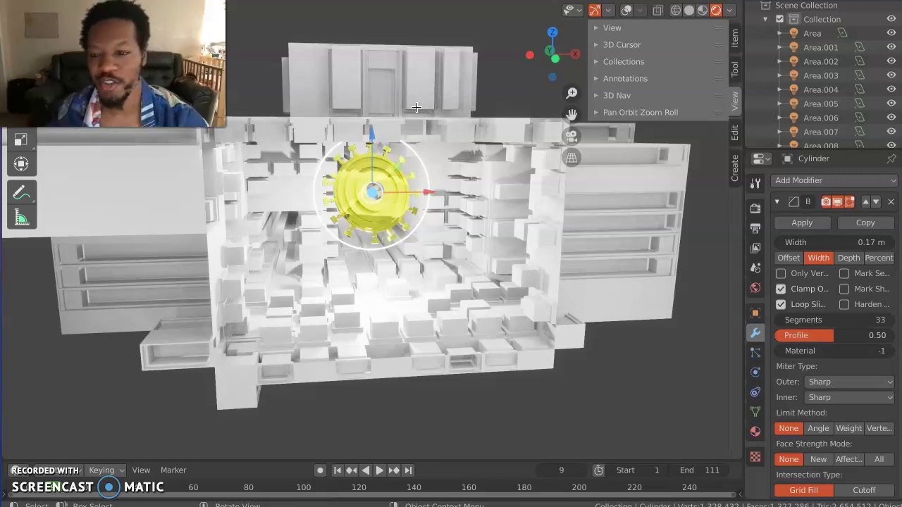
pyautogui.moveTo(417, 107); pyautogui.dragTo(545, 144, button='middle')
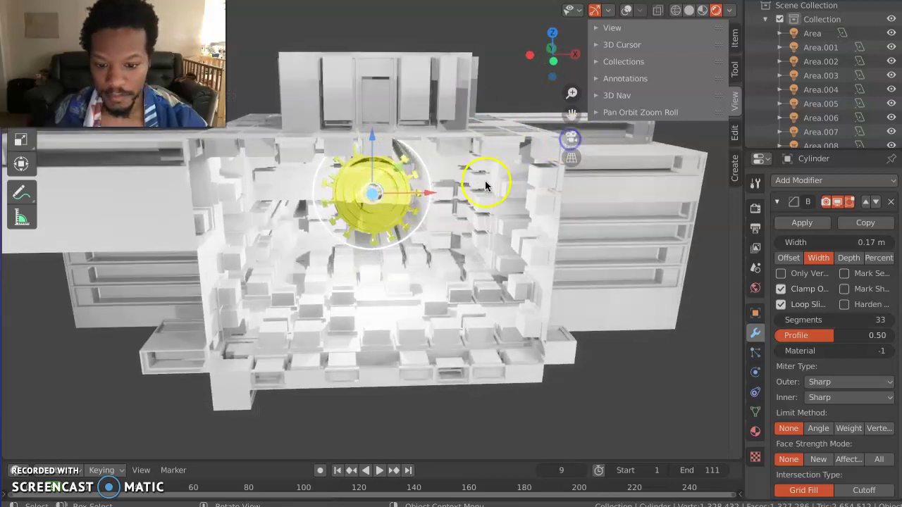
pyautogui.moveTo(545, 144); pyautogui.dragTo(360, 140, button='middle')
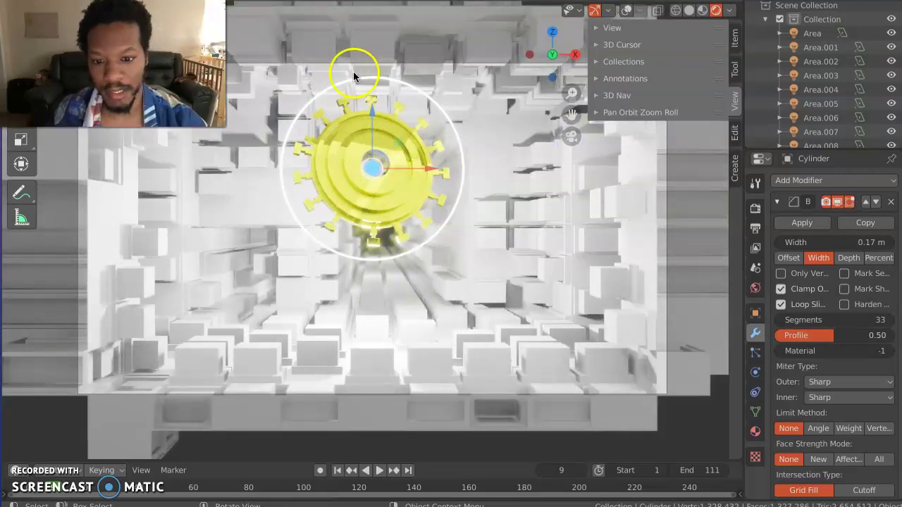
pyautogui.click(387, 79)
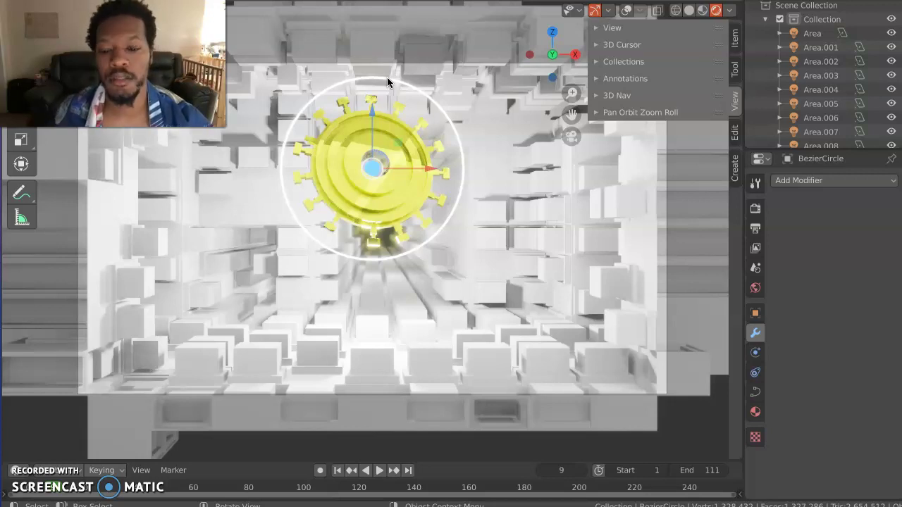
# - Select the Cube object and orbit up to an elevated view of the building
pyautogui.click(310, 310)
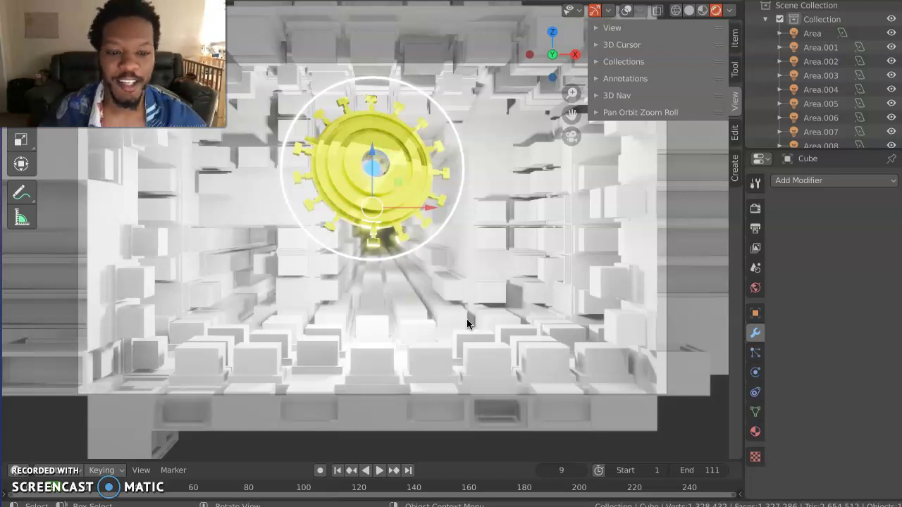
pyautogui.moveTo(468, 322); pyautogui.dragTo(497, 264, button='middle')
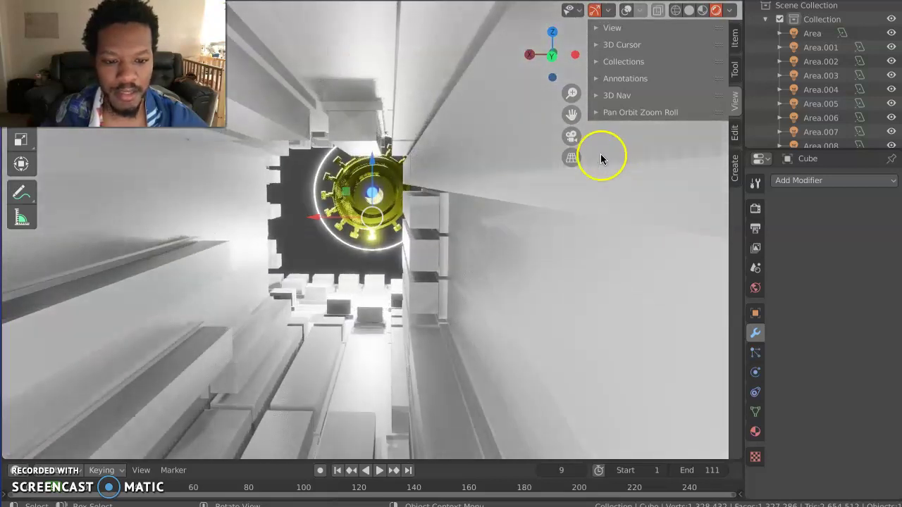
# - Enable viewport overlays, leave camera view with Numpad 0, and orbit near the building
pyautogui.click(571, 136)
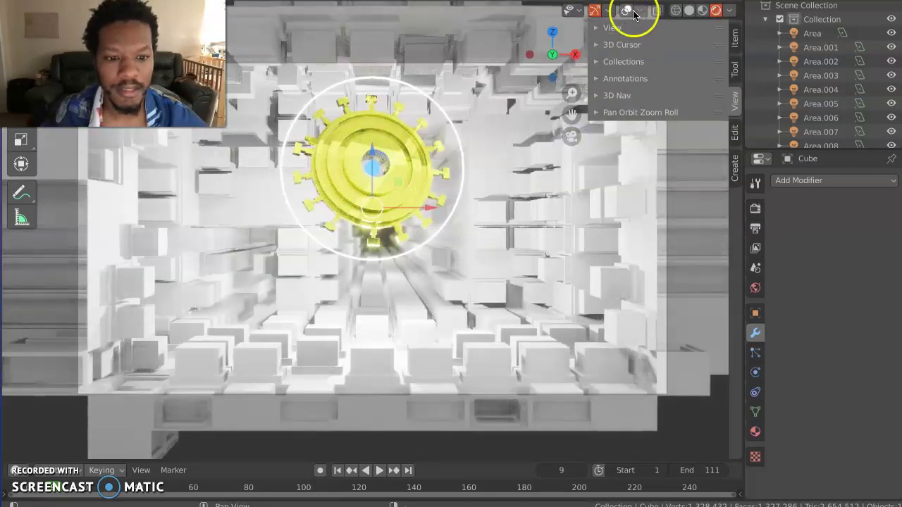
pyautogui.click(626, 11)
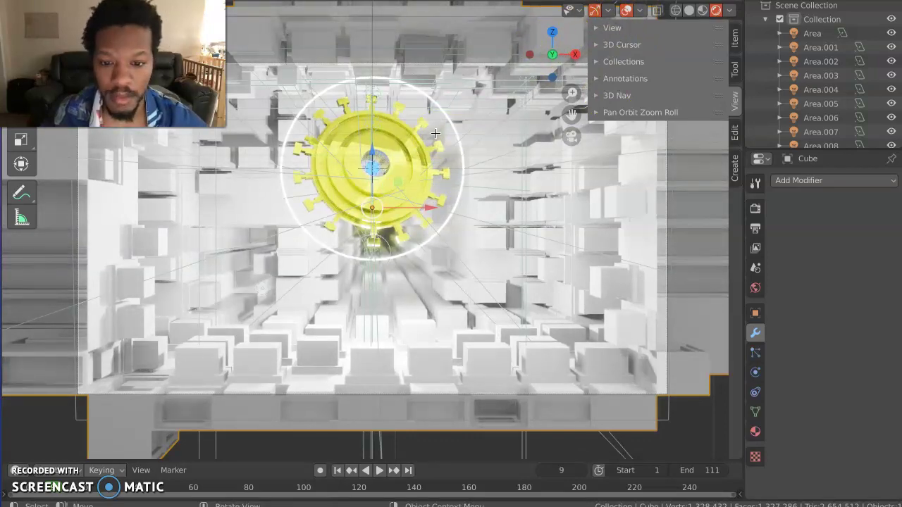
pyautogui.press('KP_0')
pyautogui.moveTo(435, 133); pyautogui.dragTo(435, 134, button='middle')
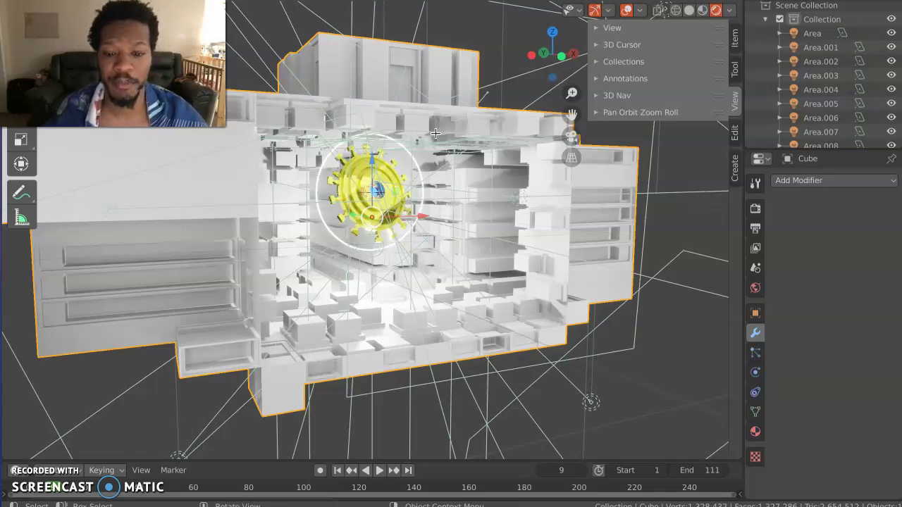
# - Orbit around and into the white box structure until the spiked coin is centred close-up
pyautogui.moveTo(427, 151); pyautogui.dragTo(423, 158, button='middle')
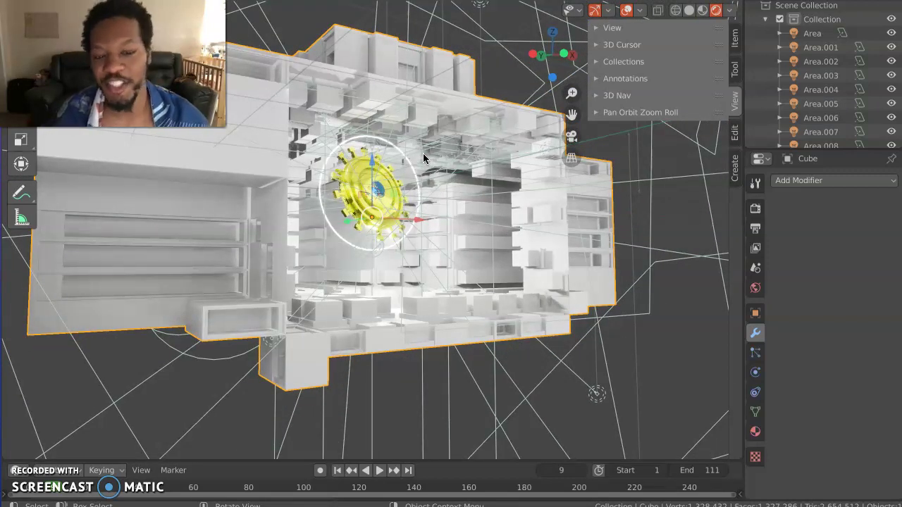
pyautogui.click(454, 191)
pyautogui.moveTo(454, 191); pyautogui.dragTo(454, 192, button='middle')
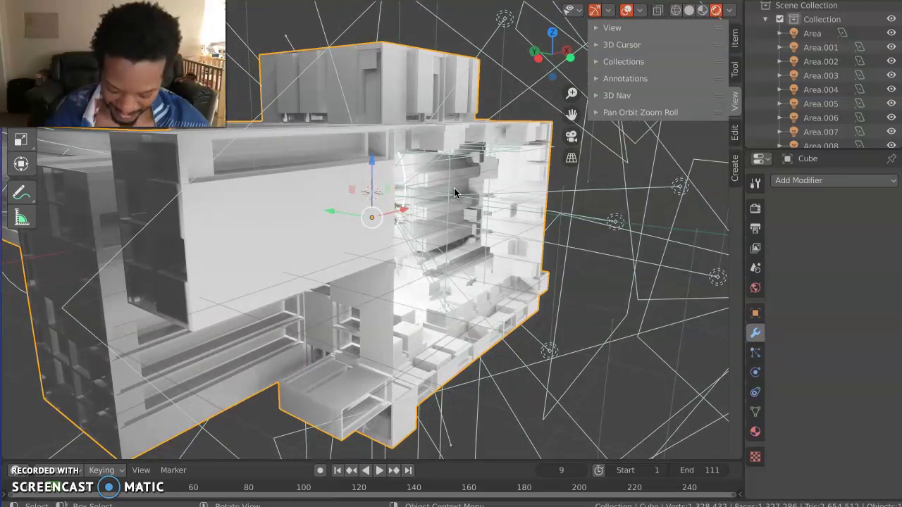
pyautogui.click(505, 192)
pyautogui.moveTo(504, 191); pyautogui.dragTo(479, 189, button='middle')
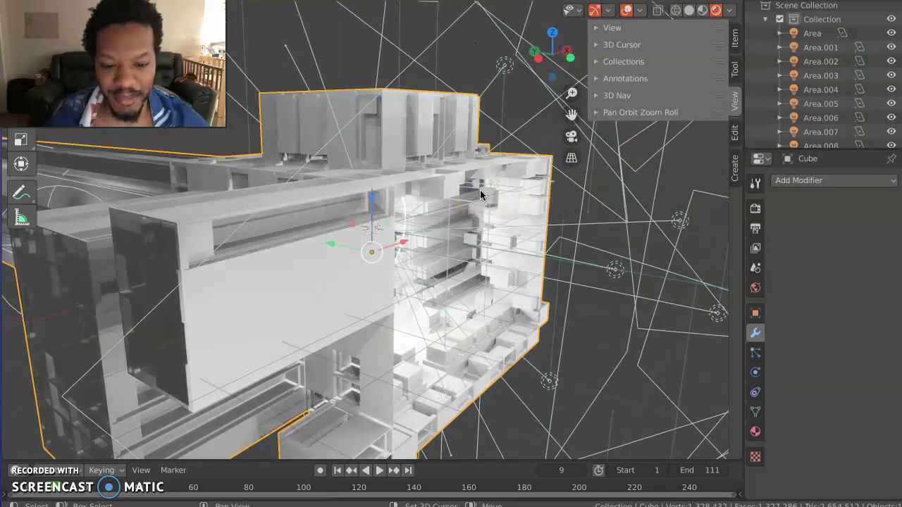
pyautogui.scroll(1, 480, 189)
pyautogui.scroll(3, 480, 190)
pyautogui.scroll(2, 480, 190)
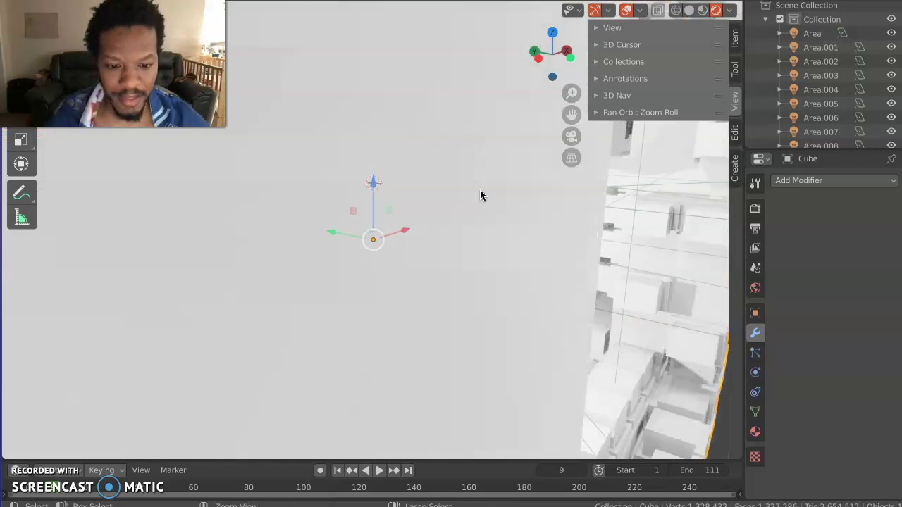
pyautogui.scroll(3, 480, 189)
pyautogui.scroll(3, 480, 189)
pyautogui.scroll(-2, 479, 190)
pyautogui.scroll(-2, 480, 189)
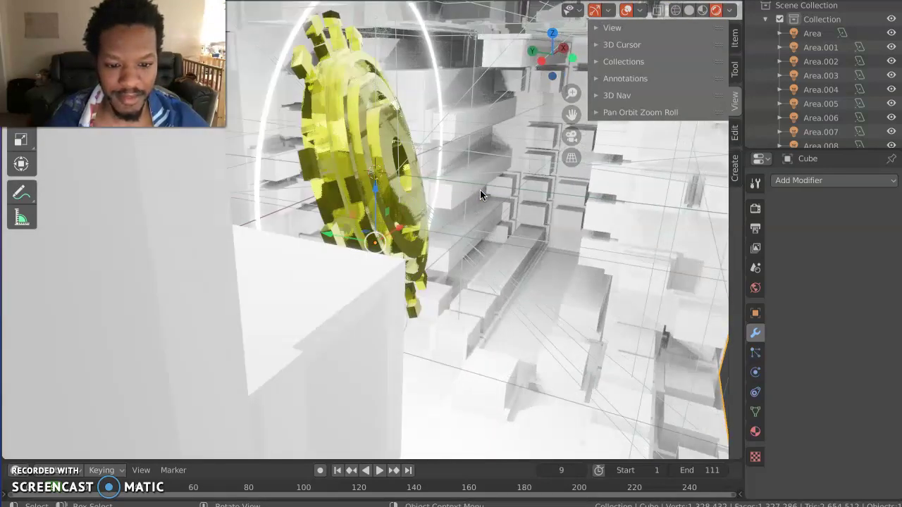
pyautogui.moveTo(479, 189); pyautogui.dragTo(479, 195, button='middle')
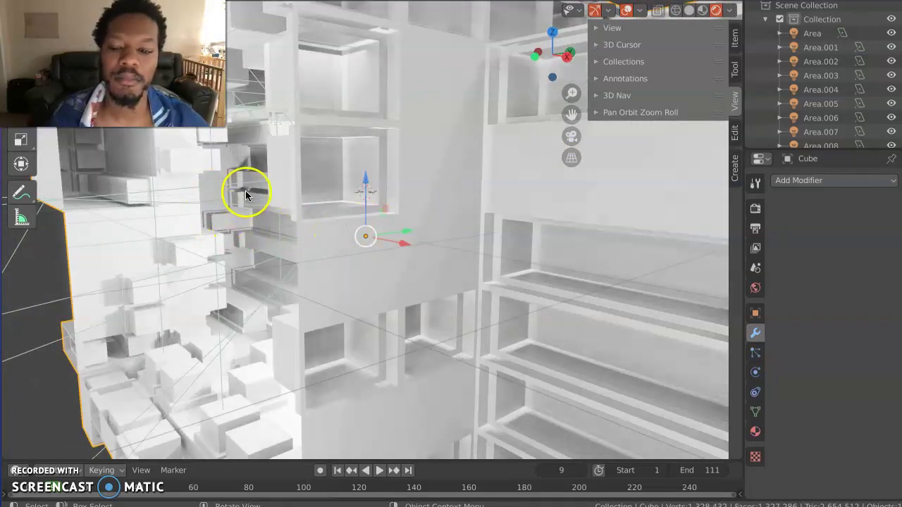
pyautogui.moveTo(288, 200); pyautogui.dragTo(479, 190, button='middle')
pyautogui.scroll(2, 479, 189)
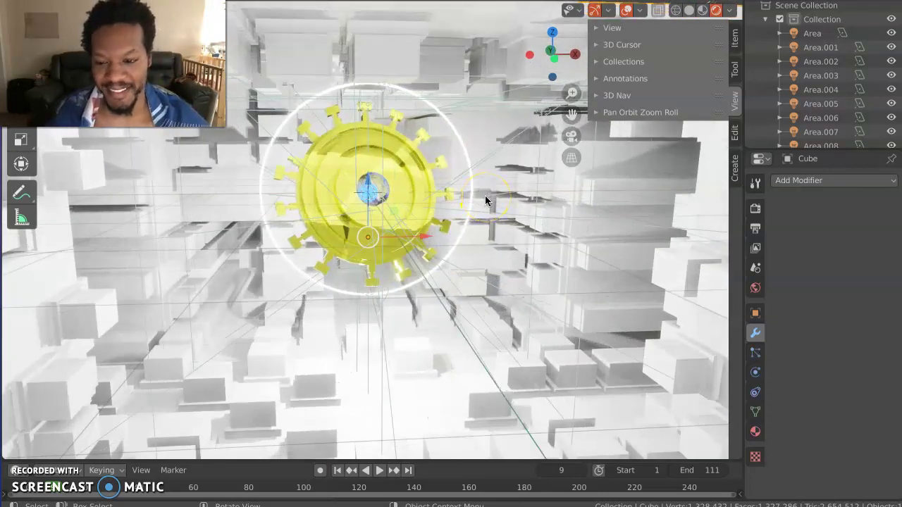
# - Orbit around the spiked coin and back out to a frontal view of the whole structure
pyautogui.moveTo(484, 201); pyautogui.dragTo(617, 7, button='middle')
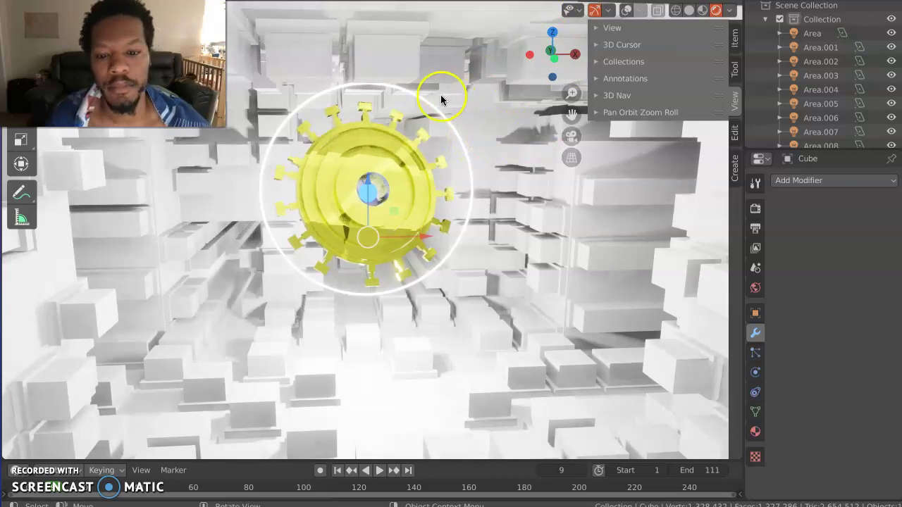
pyautogui.moveTo(441, 100); pyautogui.dragTo(426, 103, button='middle')
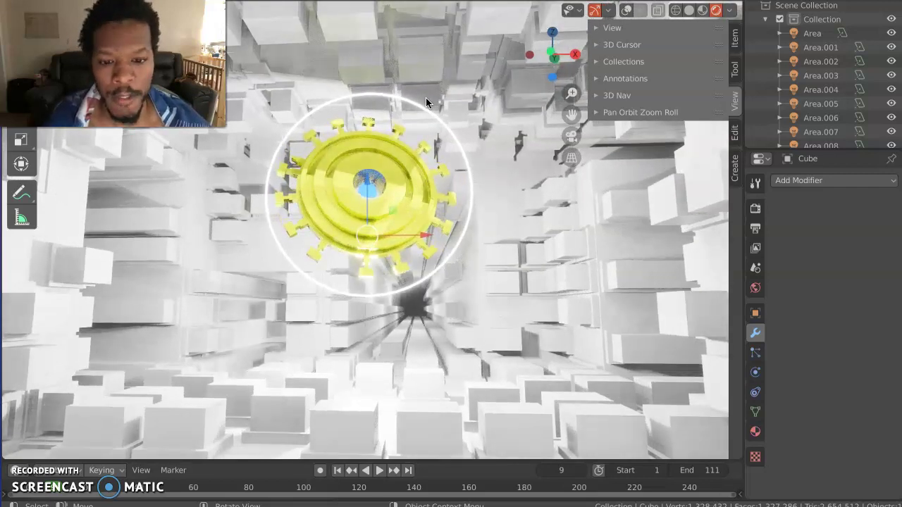
pyautogui.moveTo(426, 97); pyautogui.dragTo(426, 97, button='middle')
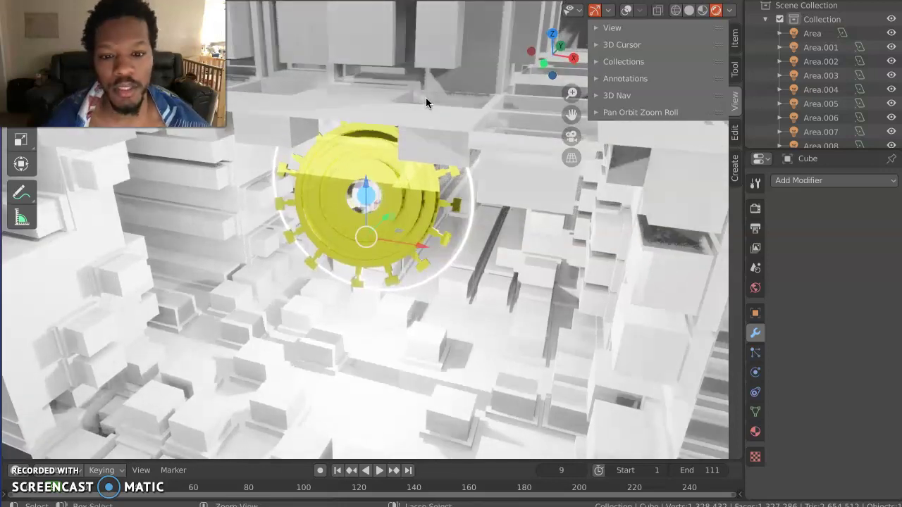
pyautogui.scroll(-6, 425, 98)
pyautogui.scroll(-2, 425, 97)
pyautogui.moveTo(425, 103); pyautogui.dragTo(684, 28, button='middle')
# - Switch to Solid shading and toggle the camera view on and off from the front
pyautogui.click(701, 10)
pyautogui.moveTo(453, 145); pyautogui.dragTo(452, 147, button='middle')
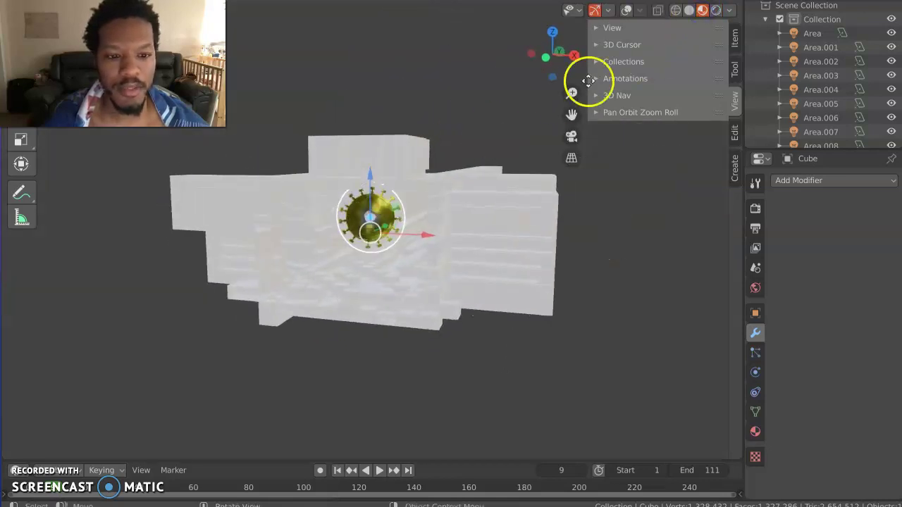
pyautogui.click(687, 11)
pyautogui.moveTo(338, 274); pyautogui.dragTo(526, 159, button='middle')
pyautogui.click(568, 140)
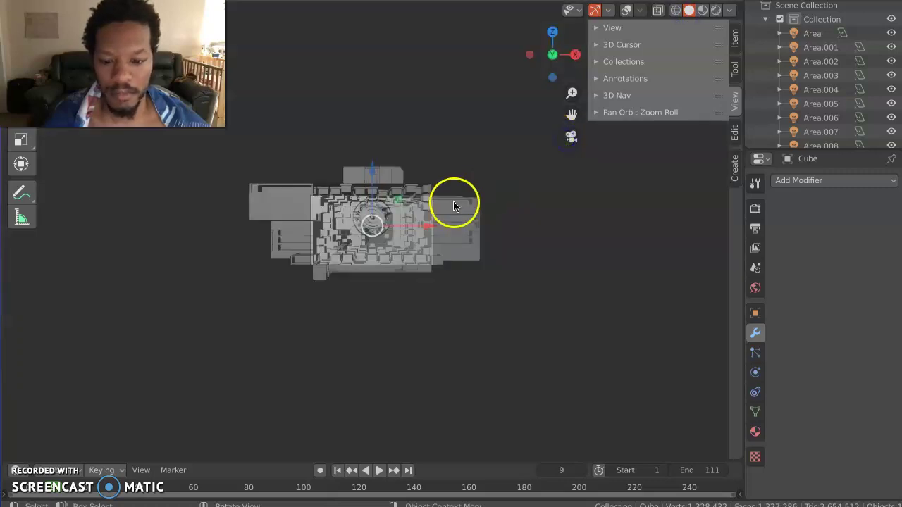
pyautogui.moveTo(453, 200); pyautogui.dragTo(455, 200, button='middle')
pyautogui.click(569, 134)
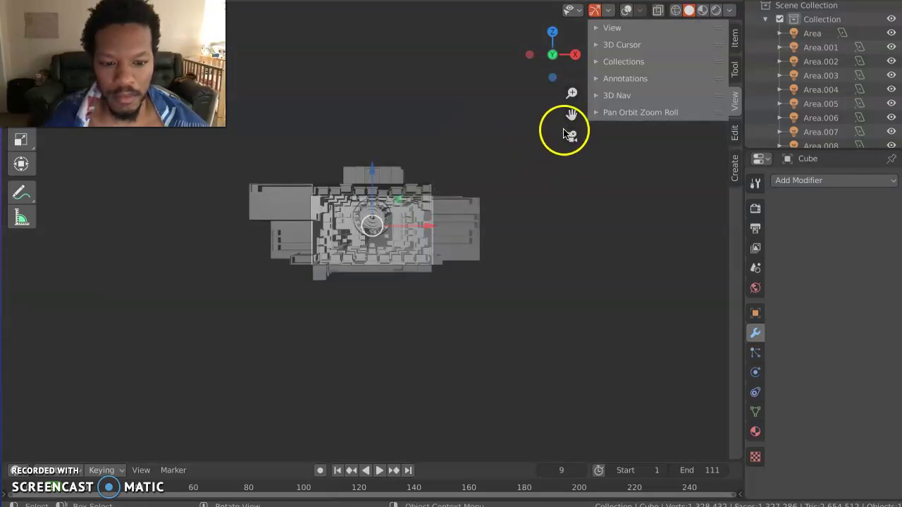
pyautogui.click(569, 133)
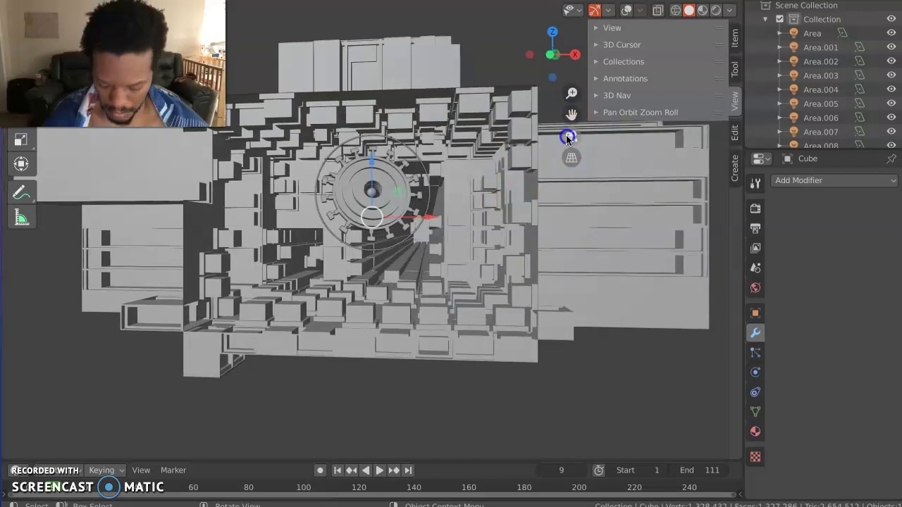
pyautogui.click(569, 135)
pyautogui.scroll(2, 508, 181)
pyautogui.scroll(3, 509, 179)
# - Show the model in Wireframe shading from a high oblique angle
pyautogui.moveTo(509, 185); pyautogui.dragTo(508, 179, button='middle')
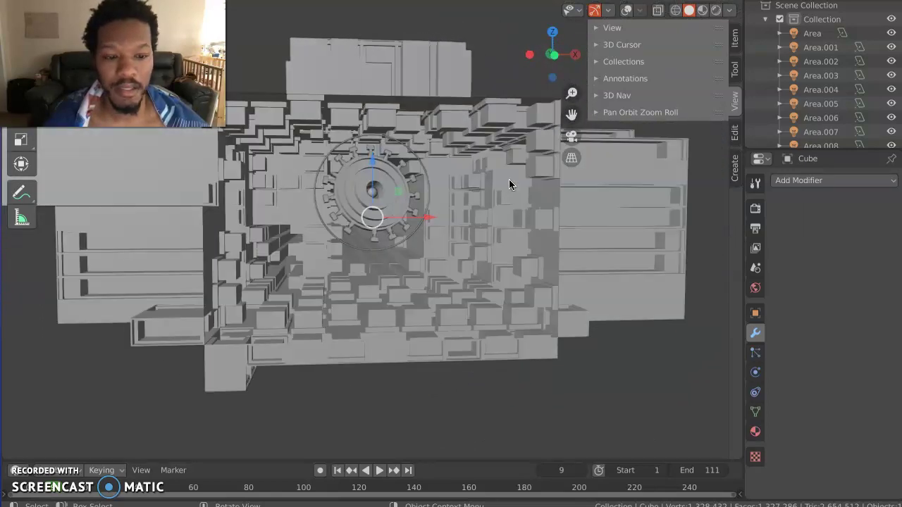
pyautogui.click(674, 10)
pyautogui.moveTo(359, 191); pyautogui.dragTo(357, 187, button='middle')
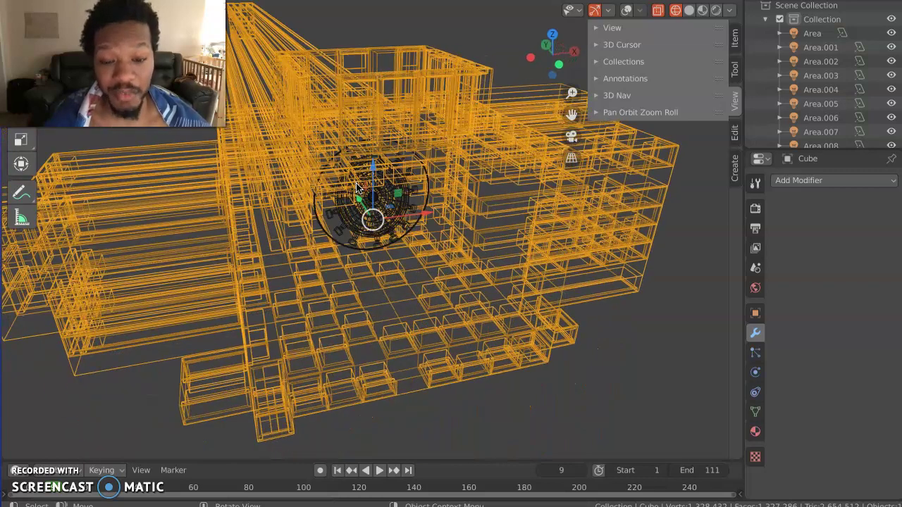
# - Cycle the shading from Solid through Material Preview to lit Rendered
pyautogui.click(690, 11)
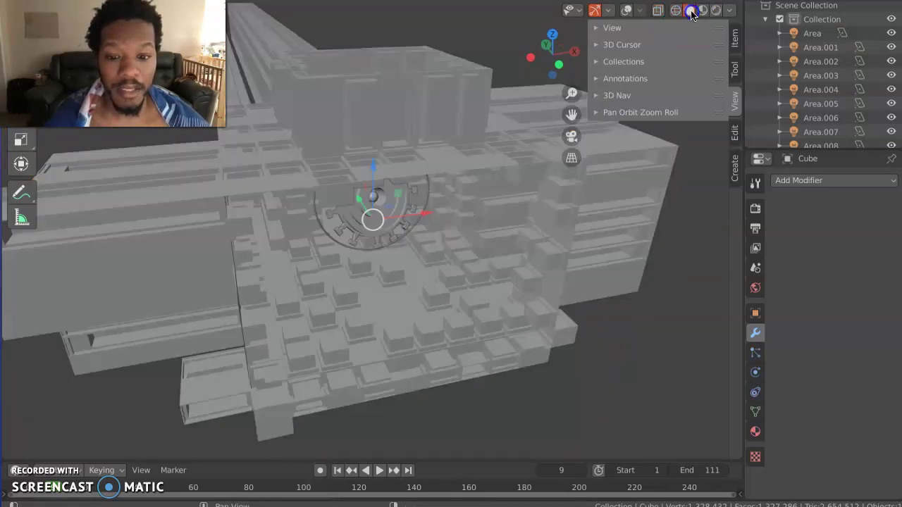
pyautogui.click(703, 10)
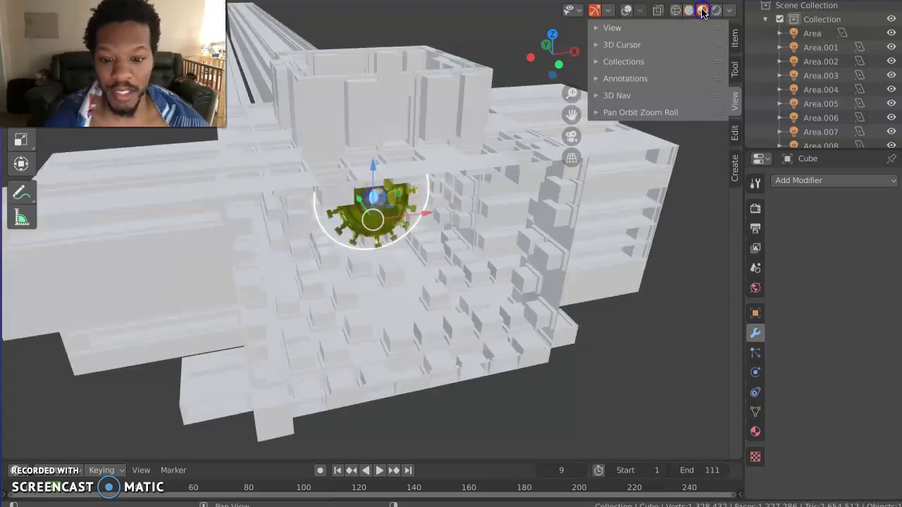
pyautogui.click(718, 10)
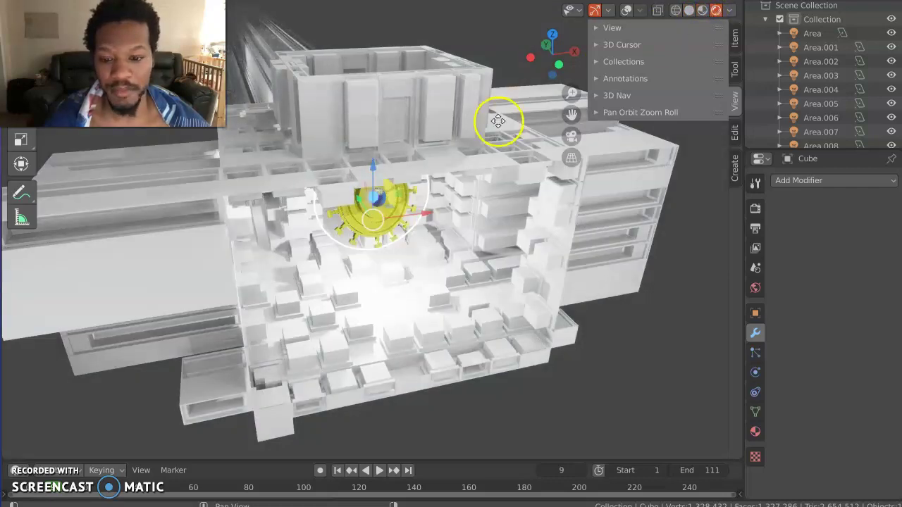